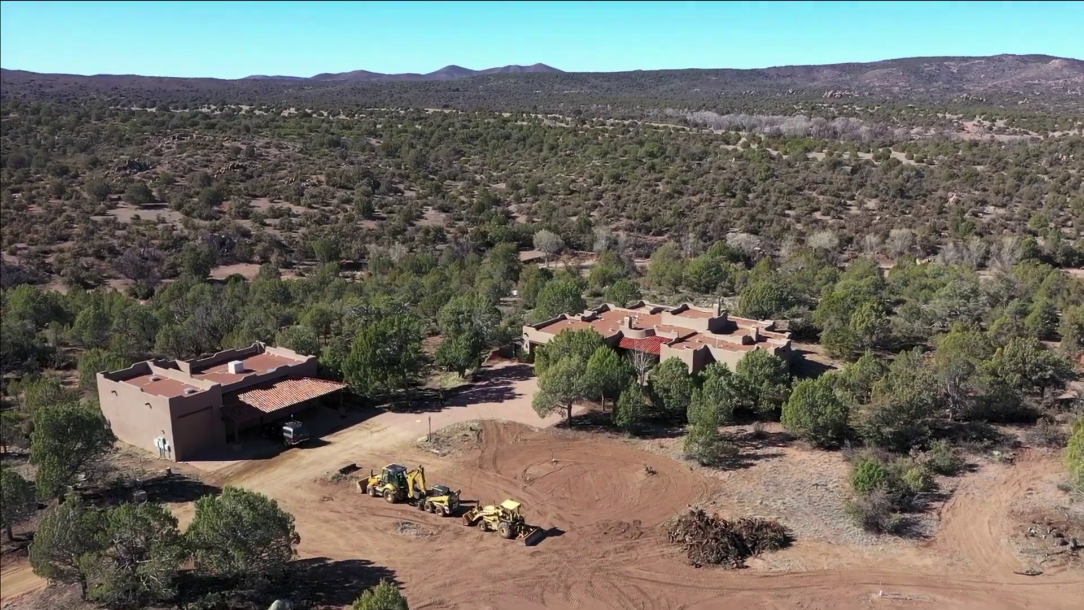
Leave full-screen playback of the ranch timelapse and return to the Final Cut Pro editor
{"action": "key", "text": "Escape"}
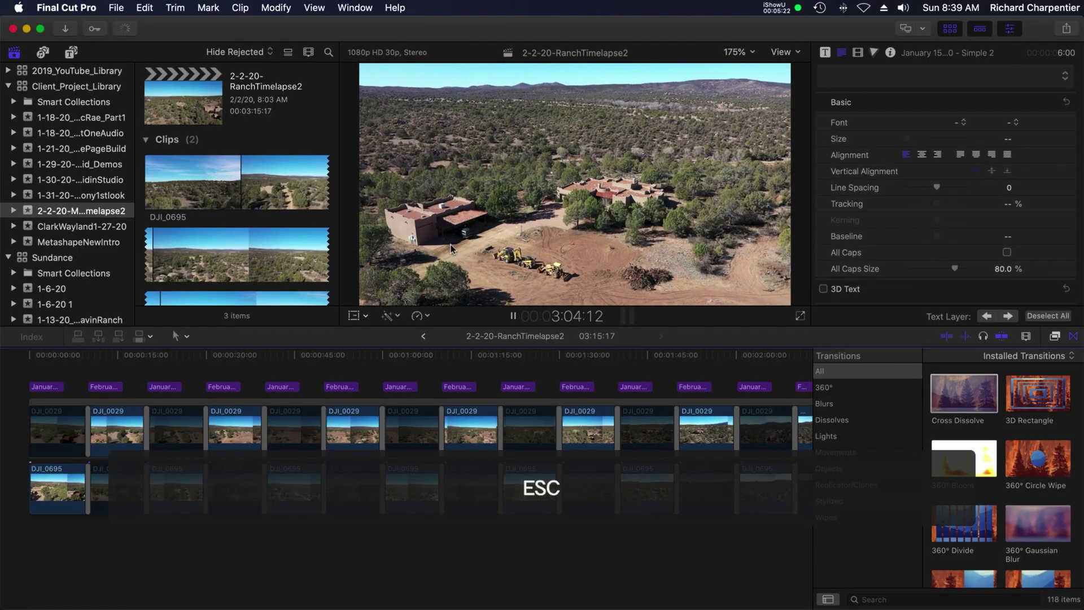
Stop the ranch timelapse playback near the end of the project
{"action": "key", "text": "space"}
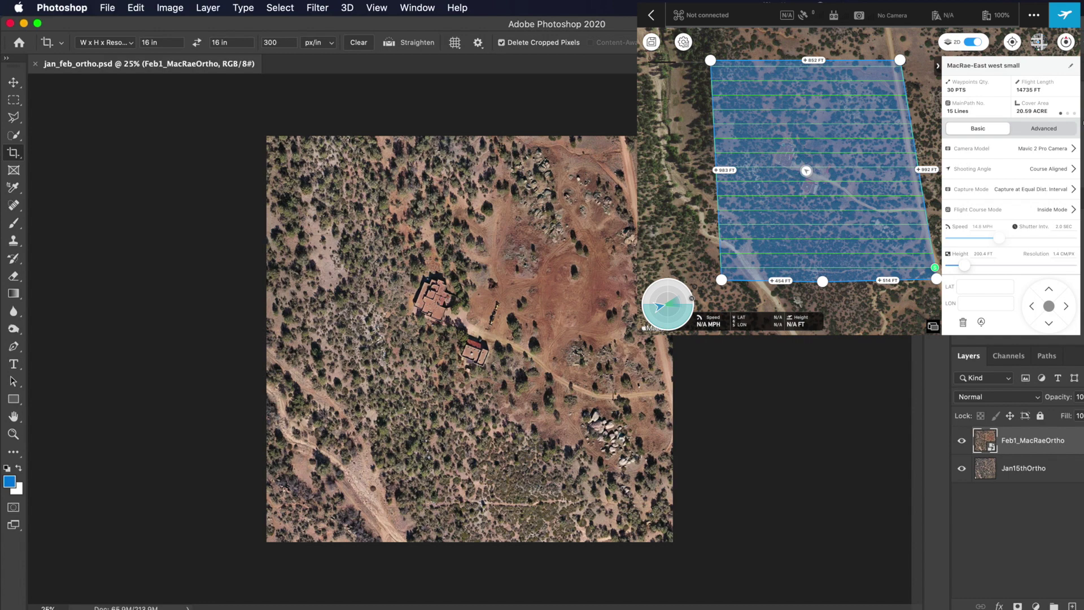
Zoom in, make Jan15thOrtho visible, and toggle Feb1_MacRaeOrtho off and on to compare
{"action": "key", "text": "super+equal"}
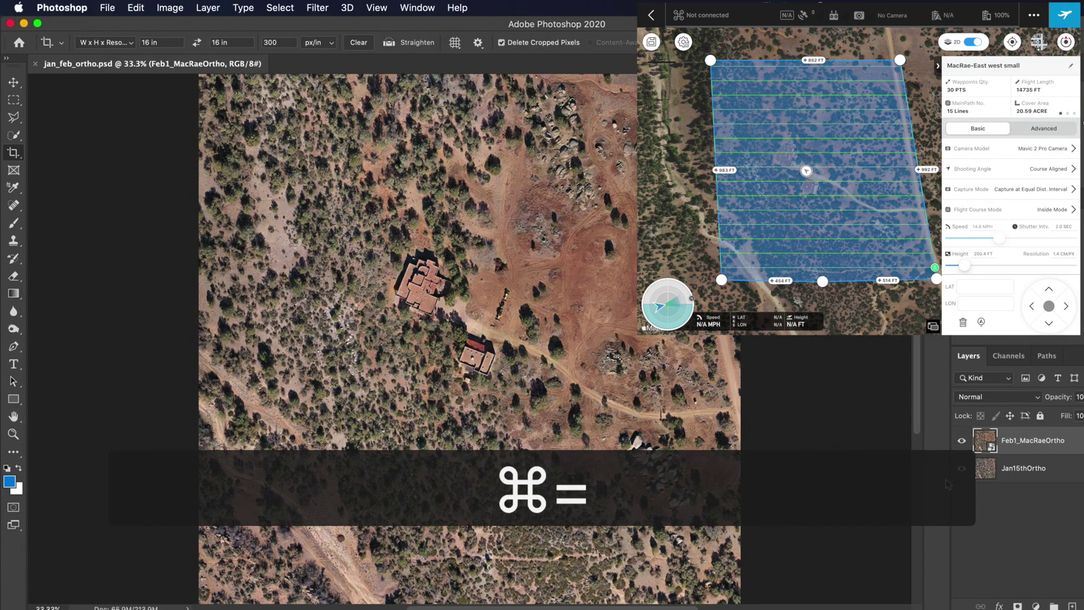
{"action": "left_click", "coordinate": [962, 468]}
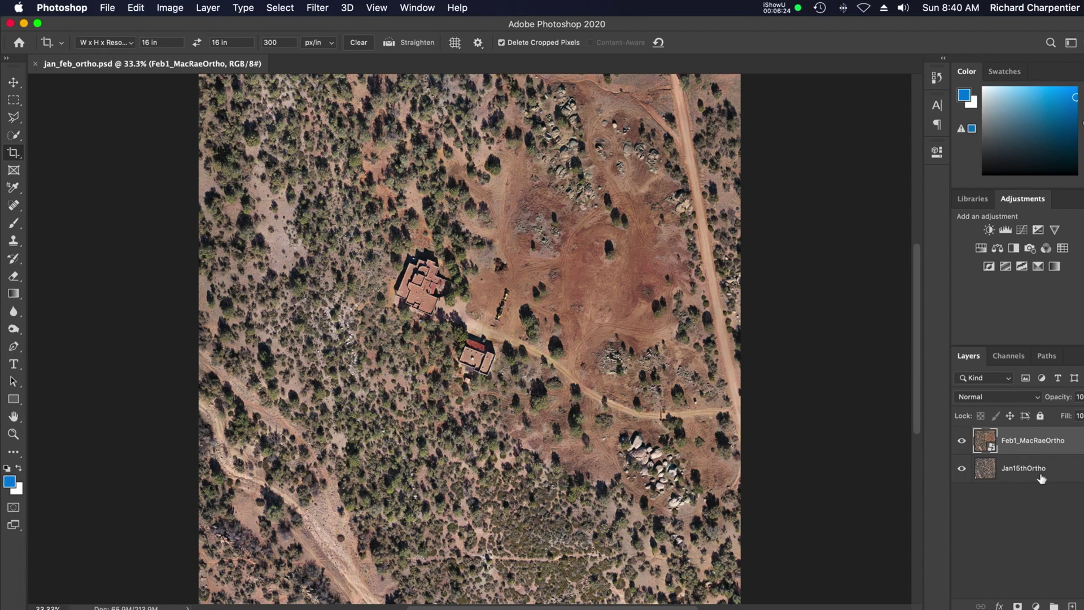
{"action": "left_click", "coordinate": [960, 443]}
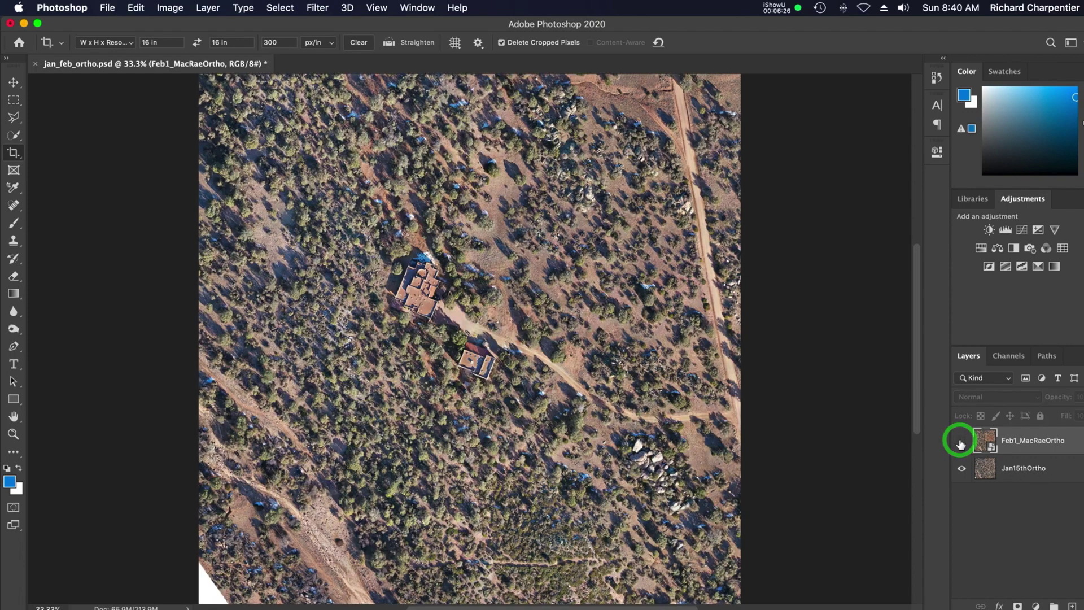
{"action": "left_click", "coordinate": [961, 443]}
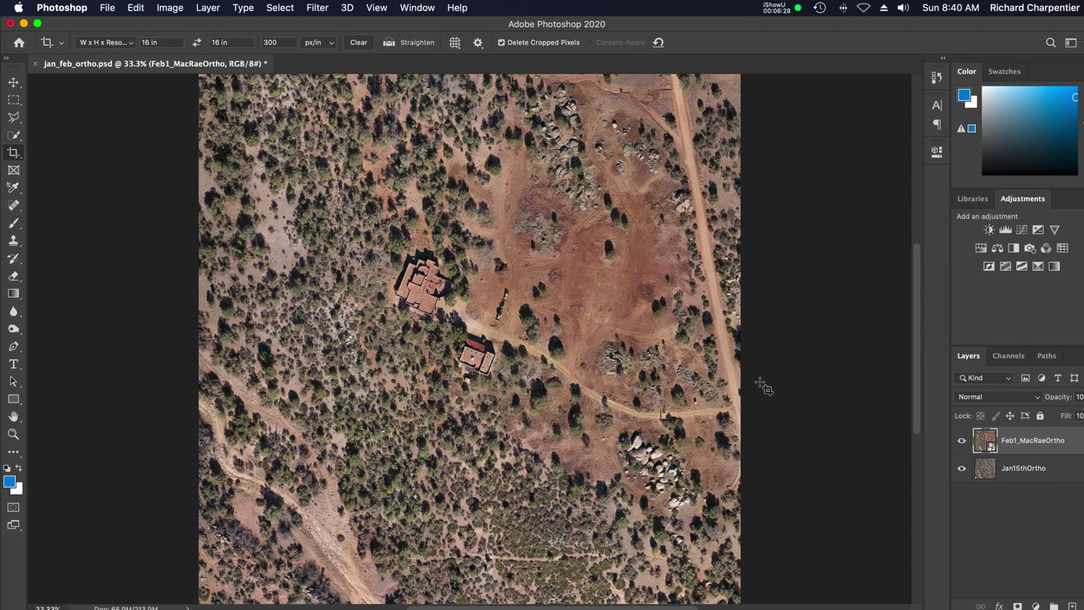
{"action": "key", "text": "super+equal"}
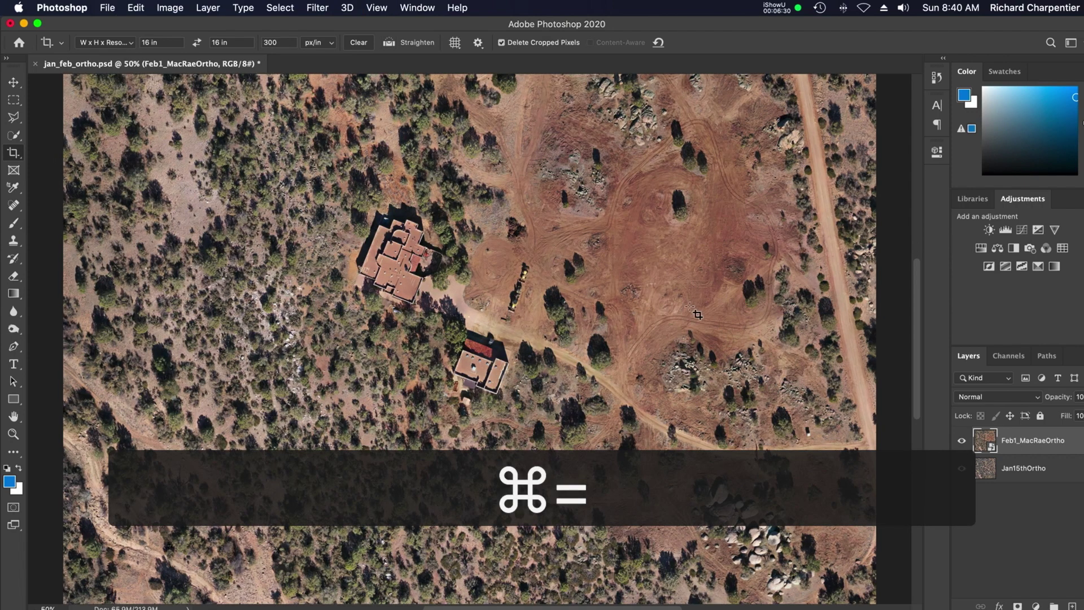
Select the Move tool and drag on the canvas near the ranch buildings
{"action": "left_click", "coordinate": [14, 83]}
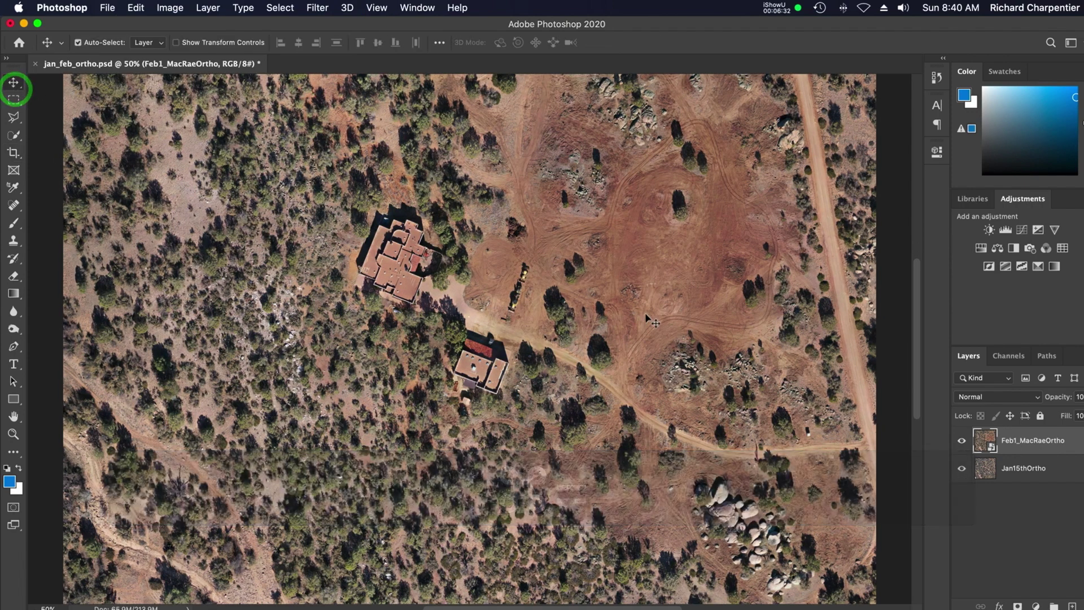
{"action": "left_click_drag", "start_coordinate": [680, 324], "coordinate": [655, 340]}
{"action": "scroll", "coordinate": [684, 327], "scroll_direction": "up", "scroll_amount": 5}
{"action": "scroll", "coordinate": [684, 328], "scroll_direction": "up", "scroll_amount": 3}
{"action": "scroll", "coordinate": [684, 328], "scroll_direction": "left", "scroll_amount": 5}
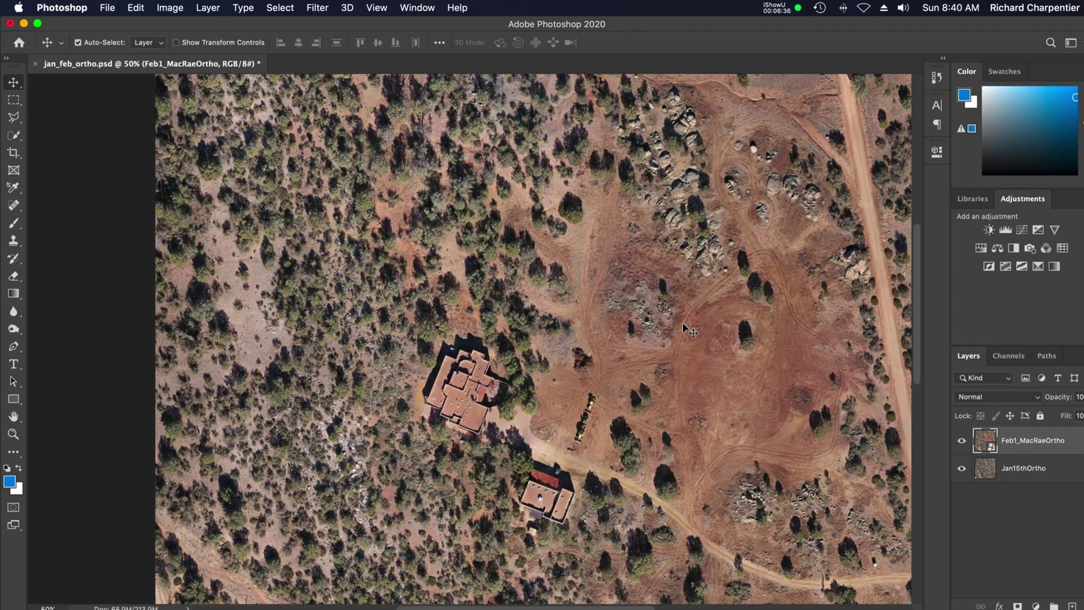
{"action": "scroll", "coordinate": [688, 329], "scroll_direction": "right", "scroll_amount": 4}
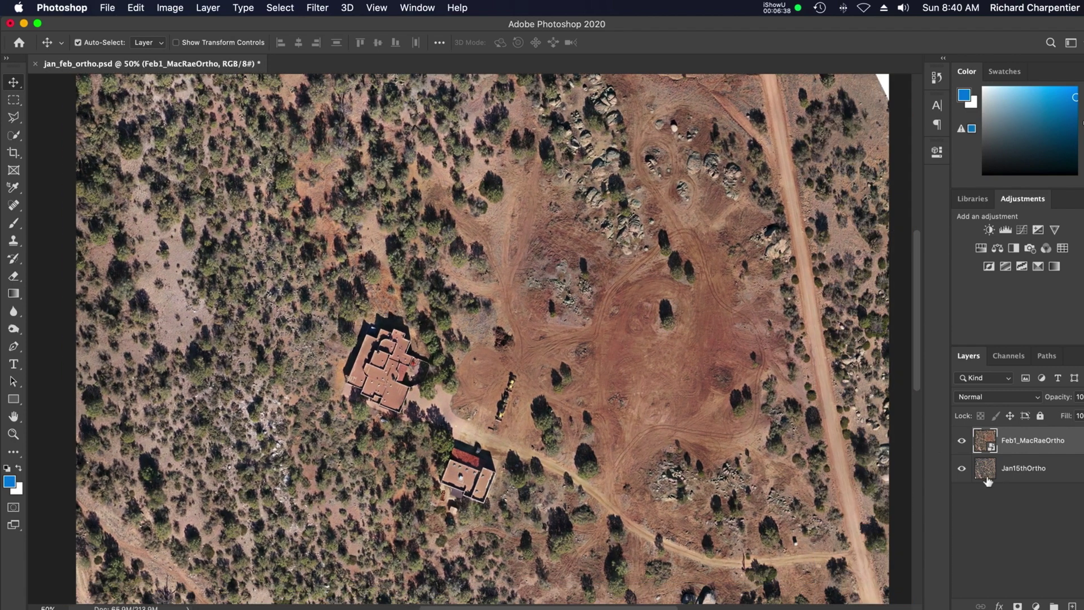
Hide Feb1_MacRaeOrtho and zoom in closer on the ranch buildings in the January imagery
{"action": "left_click", "coordinate": [961, 443]}
{"action": "scroll", "coordinate": [644, 389], "scroll_direction": "right", "scroll_amount": 4}
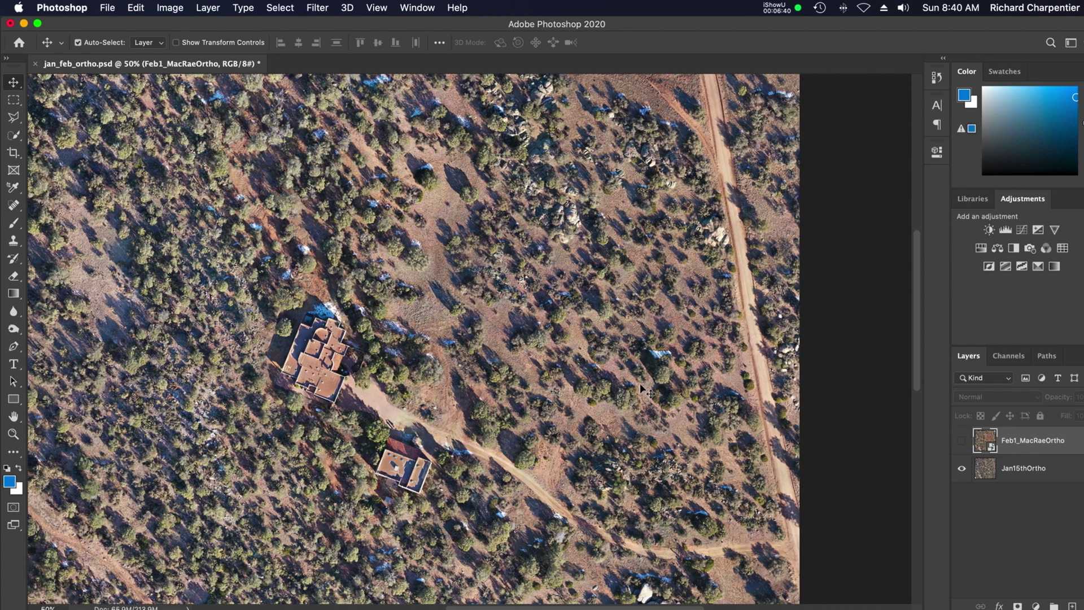
{"action": "scroll", "coordinate": [644, 390], "scroll_direction": "down", "scroll_amount": 10}
{"action": "scroll", "coordinate": [643, 390], "scroll_direction": "left", "scroll_amount": 2}
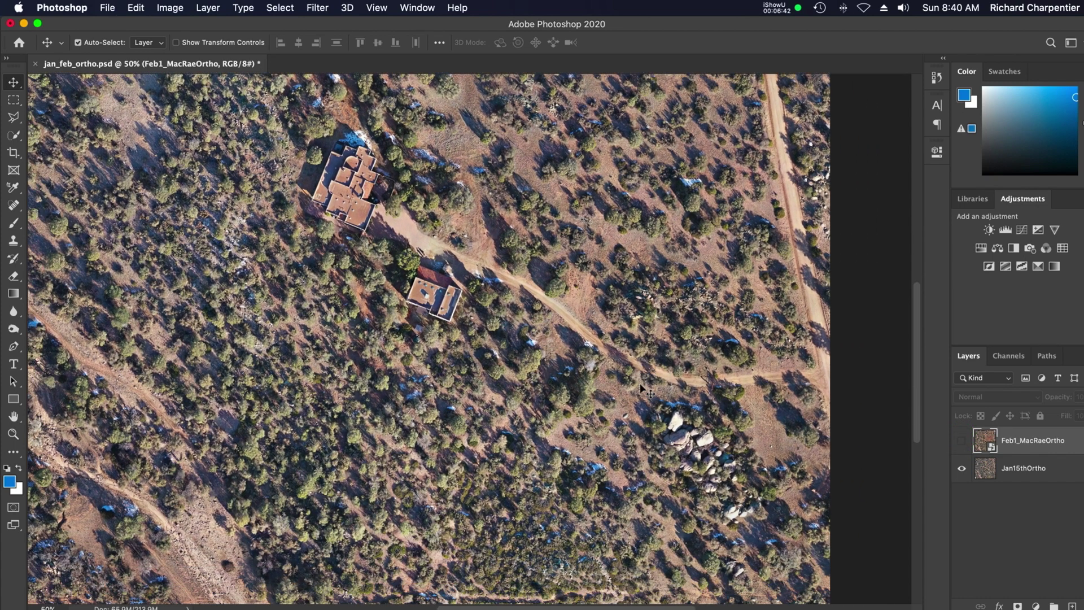
{"action": "scroll", "coordinate": [643, 389], "scroll_direction": "up", "scroll_amount": 4}
{"action": "scroll", "coordinate": [644, 390], "scroll_direction": "left", "scroll_amount": 5}
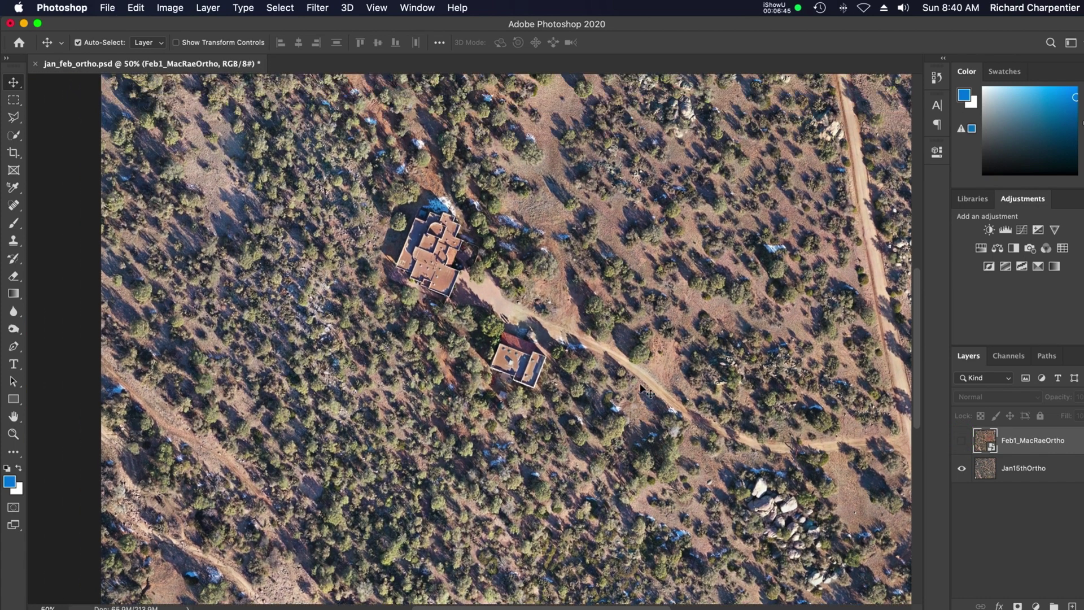
{"action": "scroll", "coordinate": [643, 390], "scroll_direction": "up", "scroll_amount": 10}
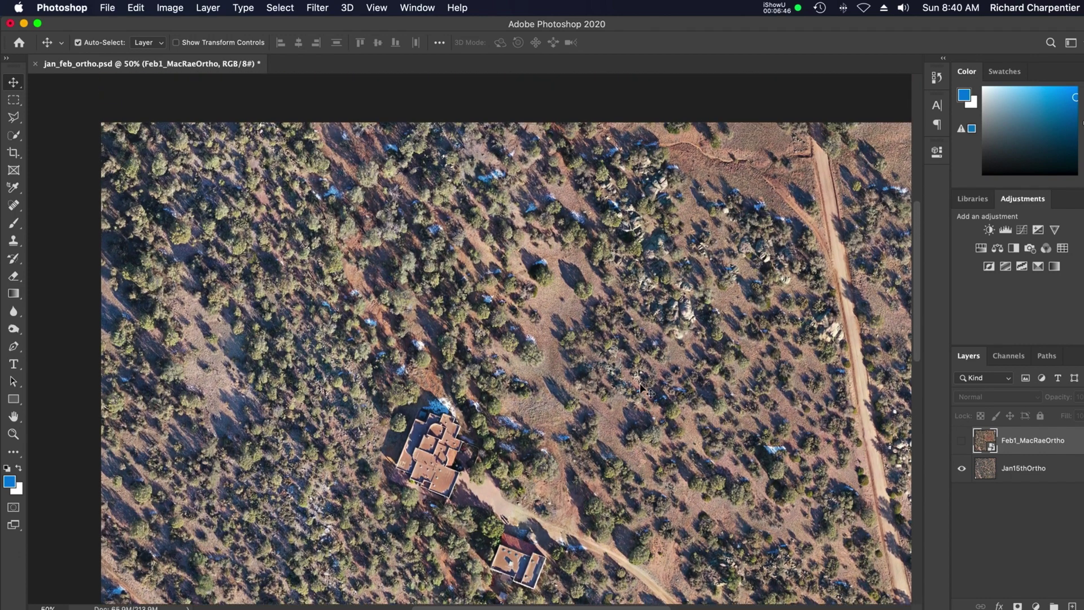
{"action": "scroll", "coordinate": [641, 388], "scroll_direction": "down", "scroll_amount": 3}
{"action": "scroll", "coordinate": [640, 389], "scroll_direction": "down", "scroll_amount": 3}
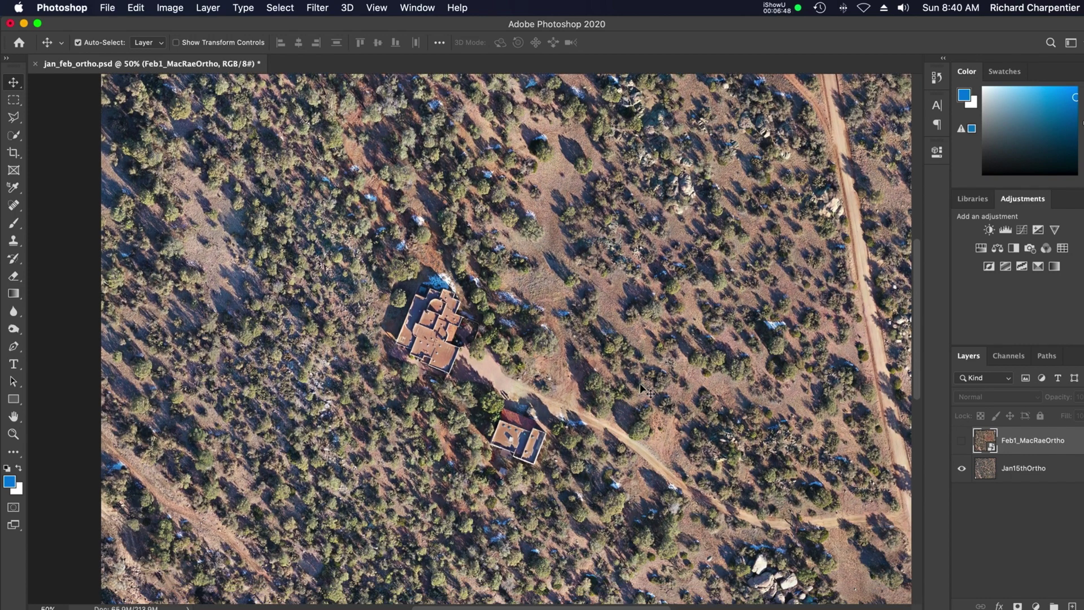
{"action": "key", "text": "super+equal"}
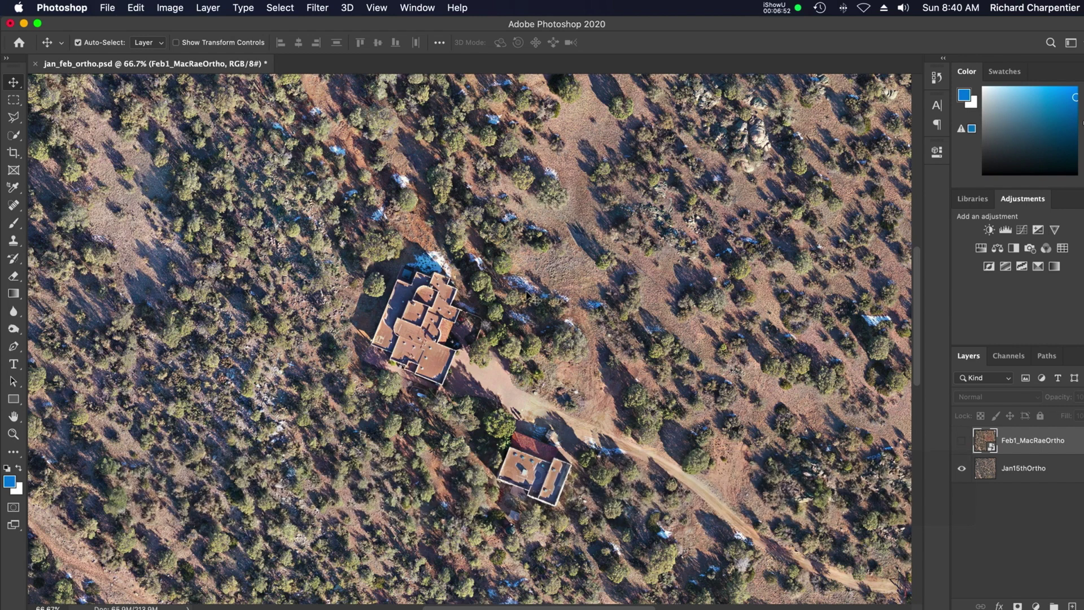
At 100%, toggle Feb1_MacRaeOrtho repeatedly against Jan15thOrtho, then zoom out to 50%
{"action": "key", "text": "super+equal"}
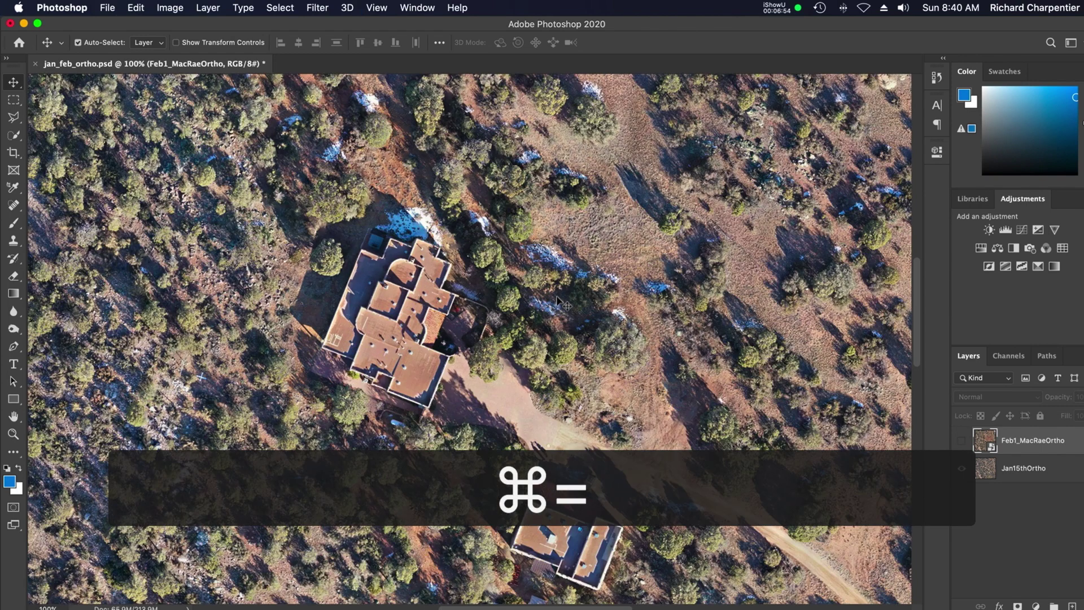
{"action": "scroll", "coordinate": [558, 300], "scroll_direction": "right", "scroll_amount": 3}
{"action": "scroll", "coordinate": [557, 301], "scroll_direction": "right", "scroll_amount": 5}
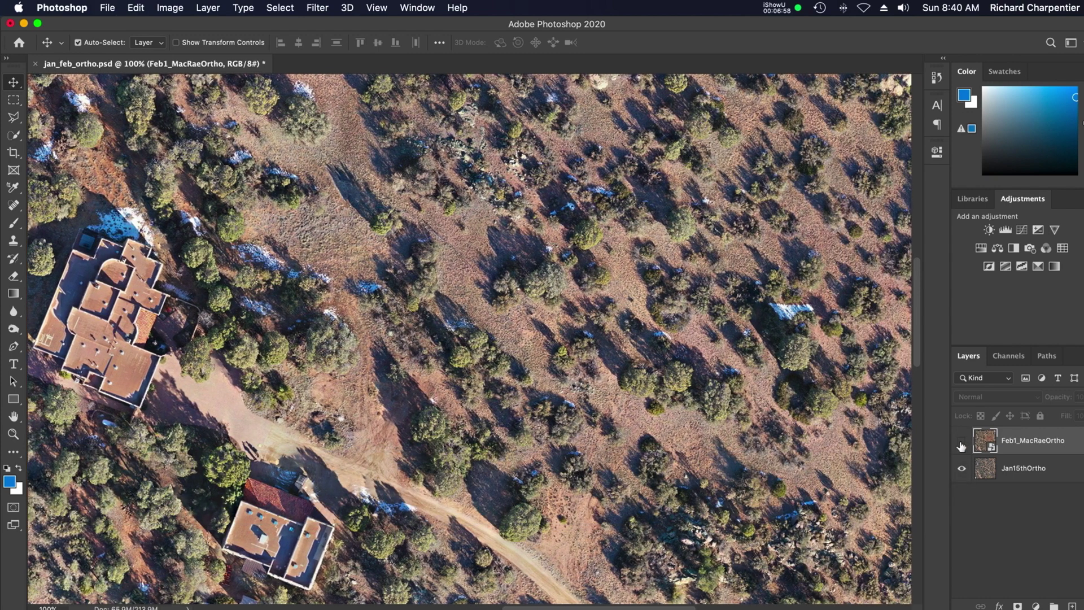
{"action": "left_click", "coordinate": [961, 446]}
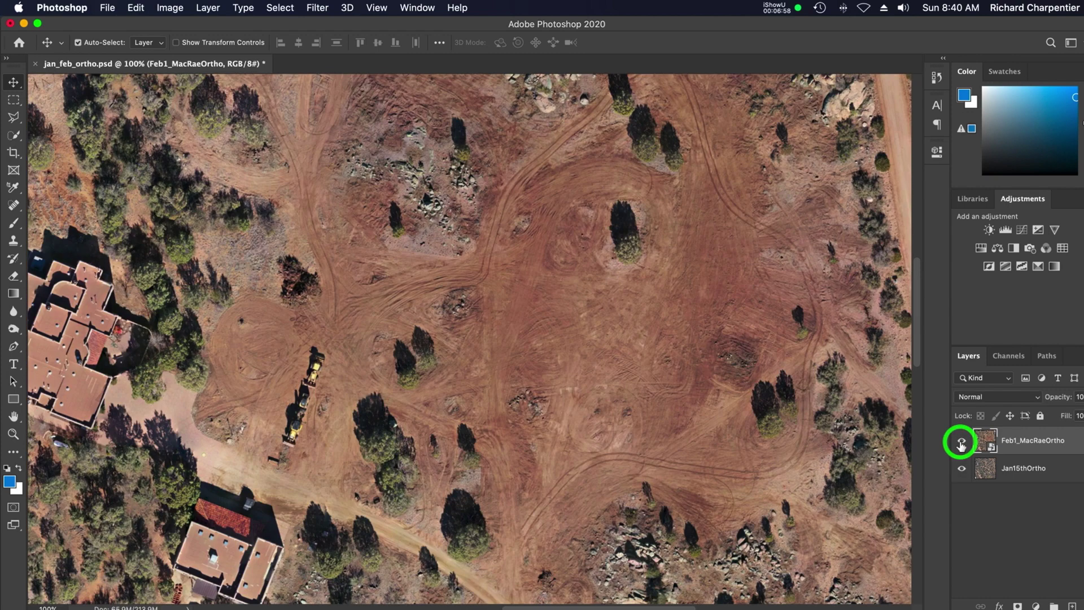
{"action": "left_click", "coordinate": [961, 446]}
{"action": "left_click", "coordinate": [962, 446]}
{"action": "left_click", "coordinate": [962, 444]}
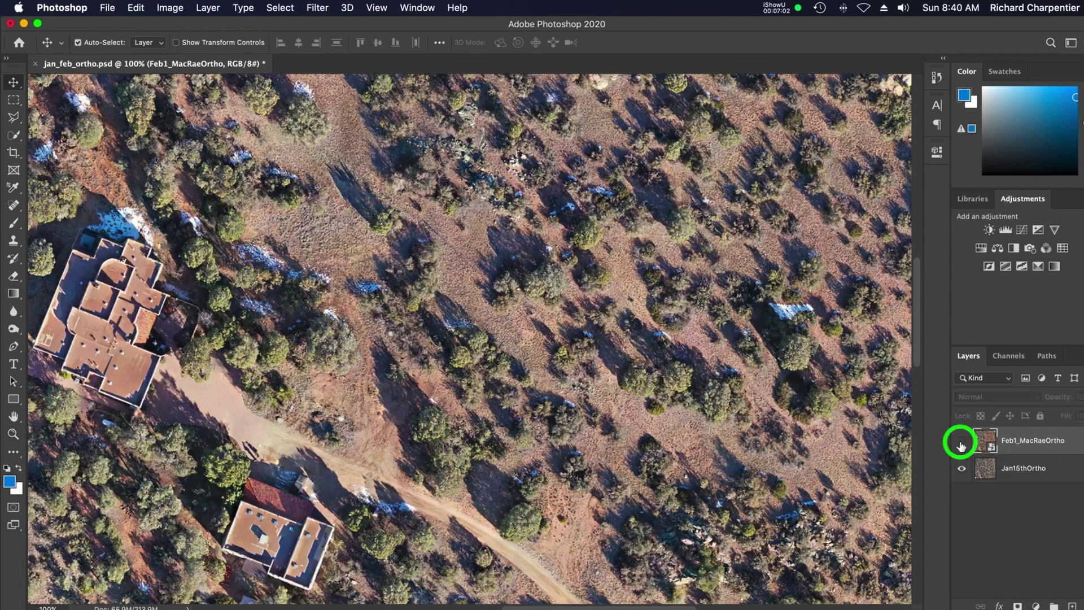
{"action": "left_click", "coordinate": [961, 443]}
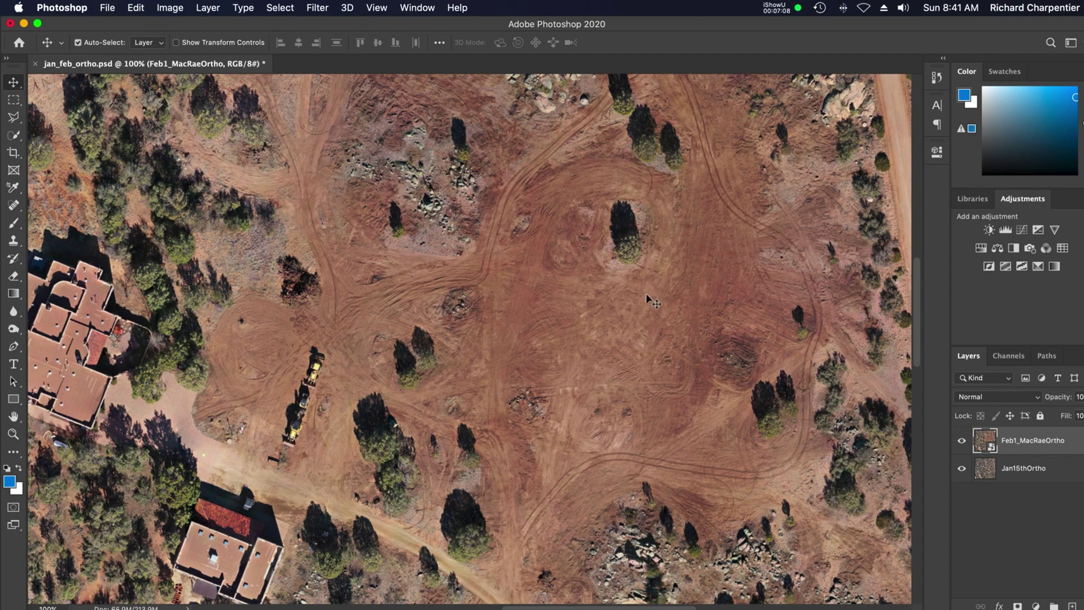
{"action": "key", "text": "super+minus"}
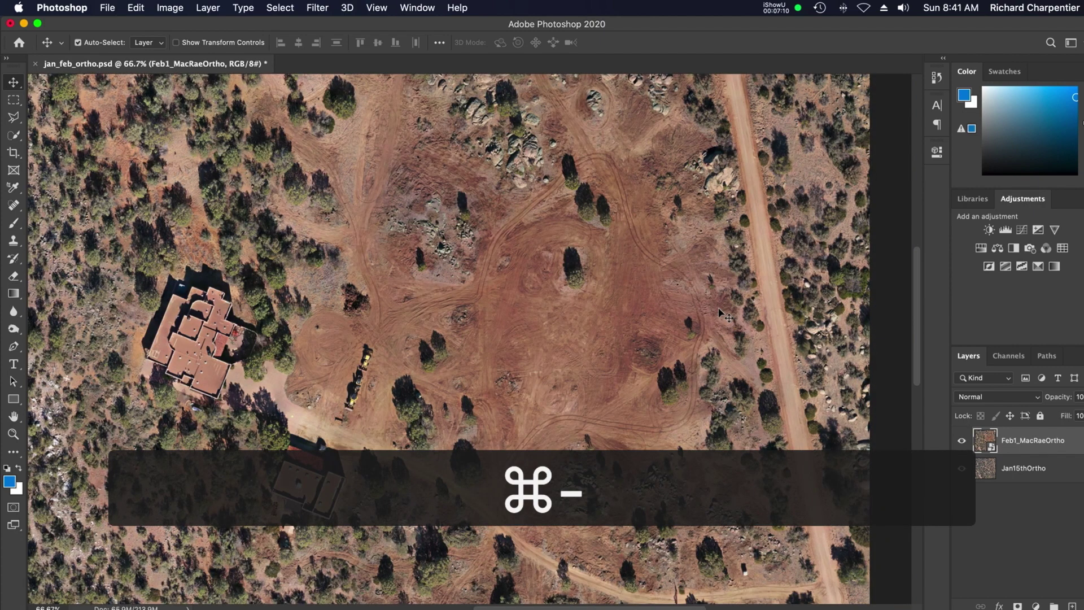
{"action": "key", "text": "super+minus"}
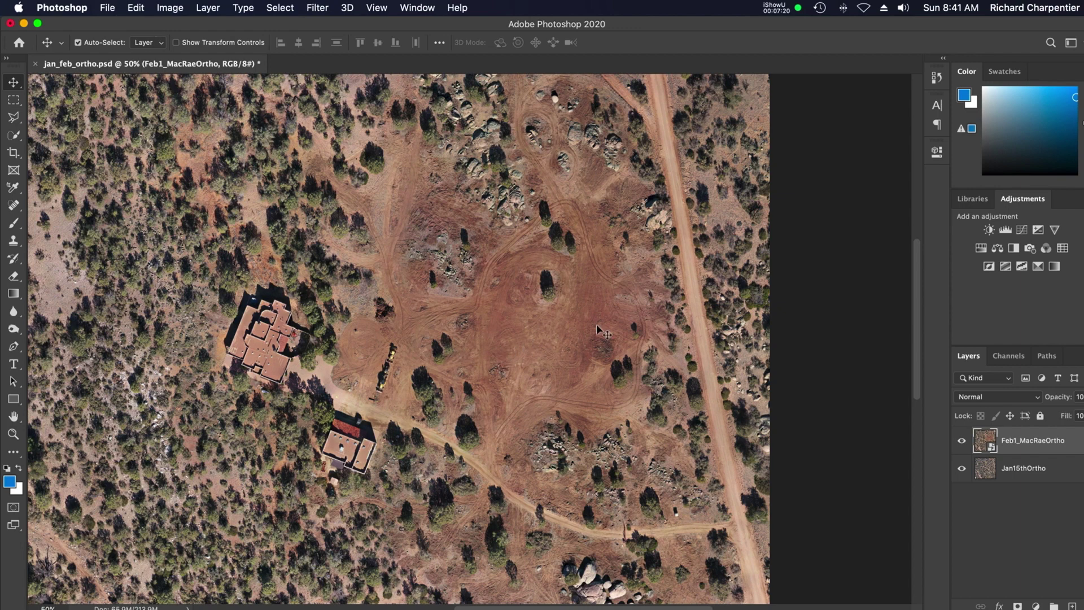
Toggle Feb1_MacRaeOrtho off, on, and off again, leaving Jan15thOrtho showing
{"action": "left_click", "coordinate": [962, 441]}
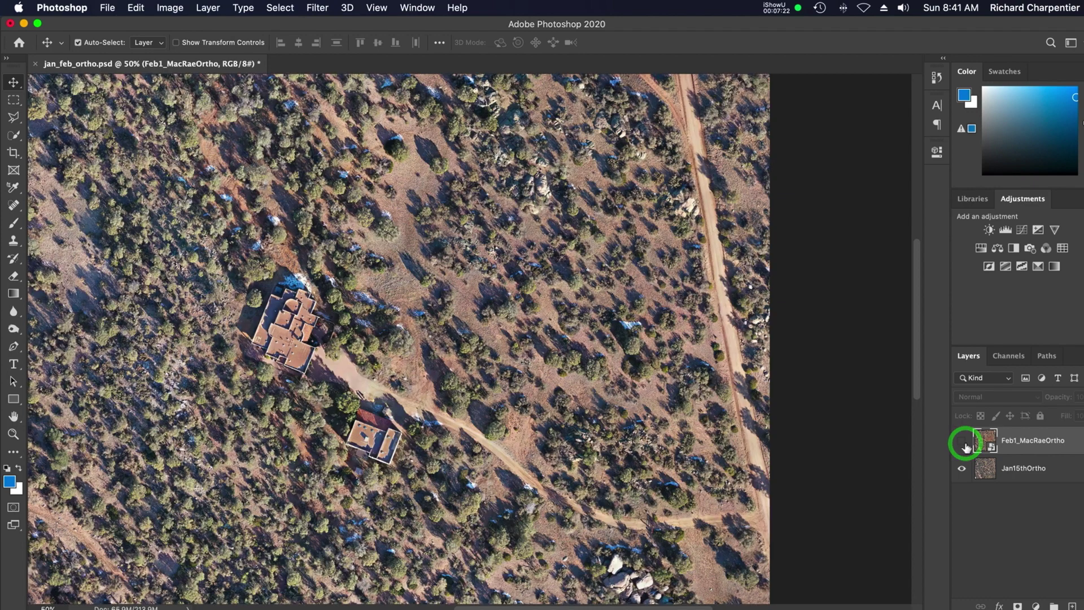
{"action": "left_click", "coordinate": [962, 441]}
{"action": "left_click", "coordinate": [962, 441]}
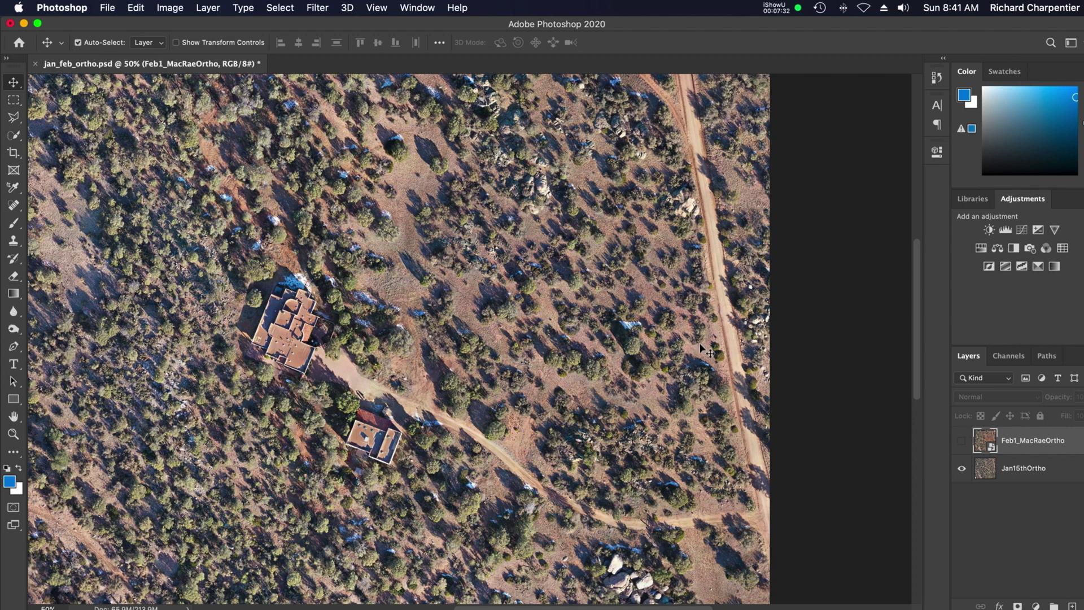
Pan around the January orthomosaic, then quit Photoshop from the Photoshop menu
{"action": "scroll", "coordinate": [699, 342], "scroll_direction": "left", "scroll_amount": 5}
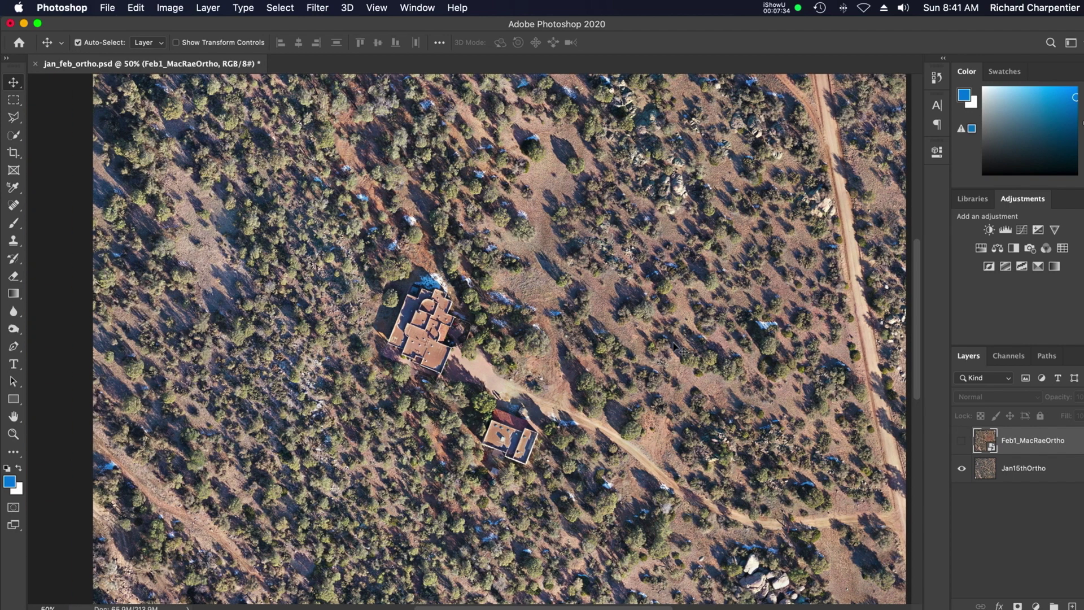
{"action": "scroll", "coordinate": [676, 348], "scroll_direction": "right", "scroll_amount": 1}
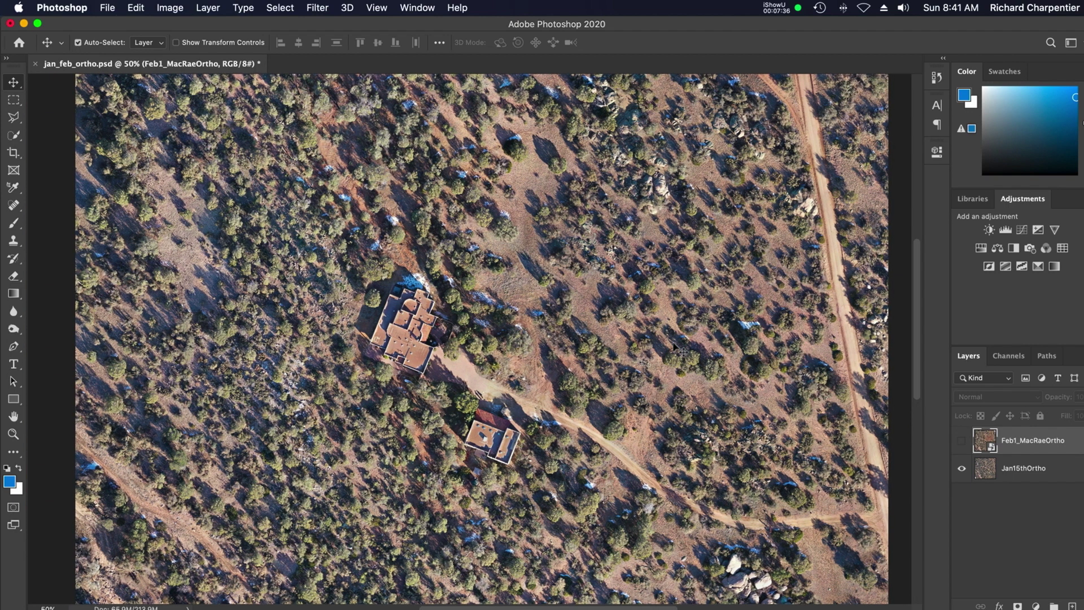
{"action": "scroll", "coordinate": [663, 319], "scroll_direction": "right", "scroll_amount": 3}
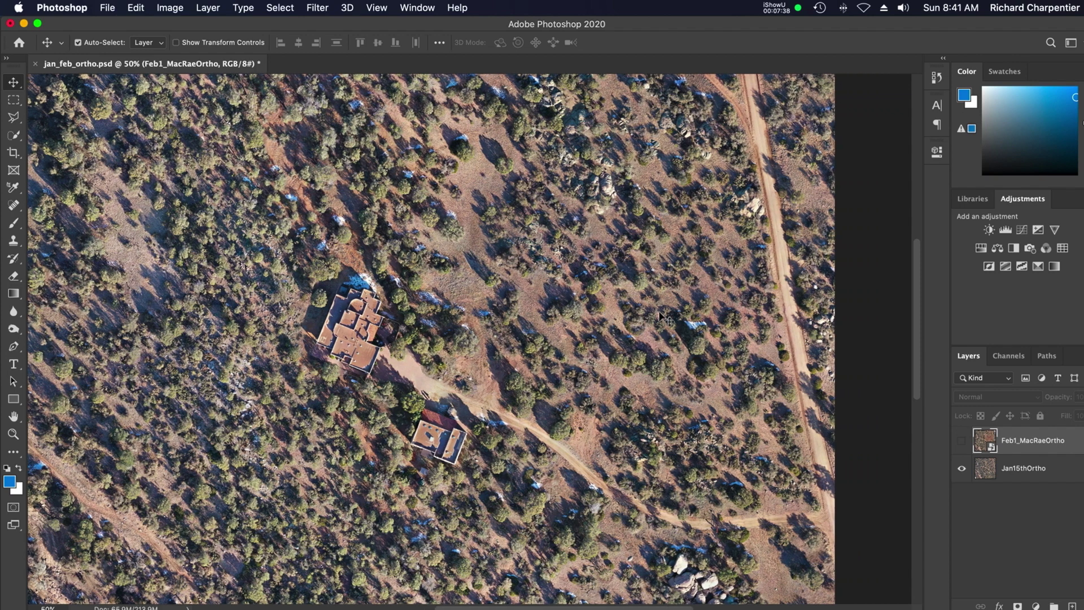
{"action": "scroll", "coordinate": [664, 319], "scroll_direction": "up", "scroll_amount": 2}
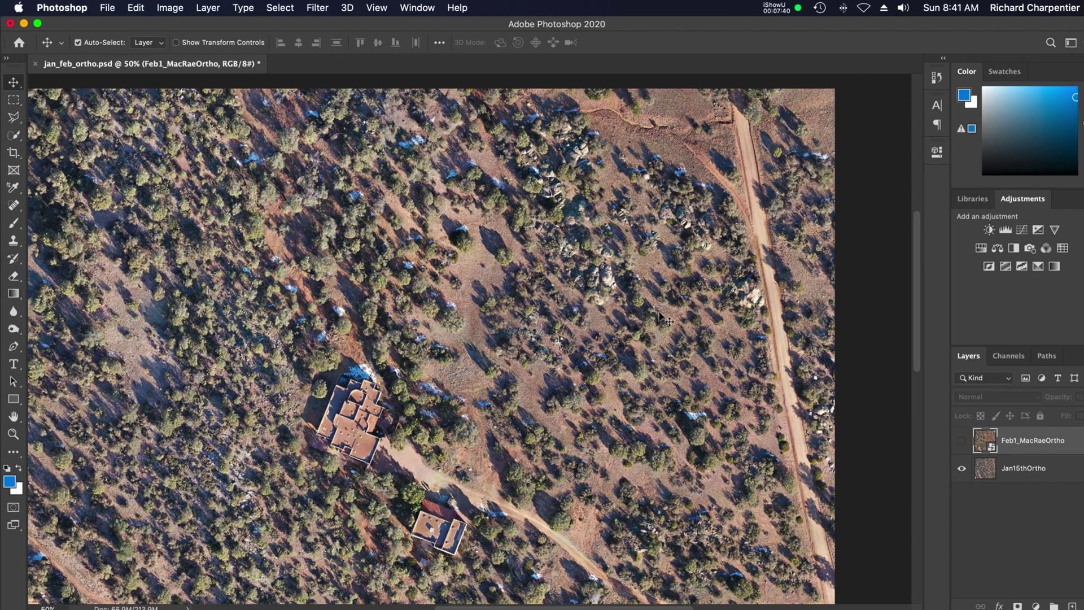
{"action": "scroll", "coordinate": [663, 319], "scroll_direction": "down", "scroll_amount": 2}
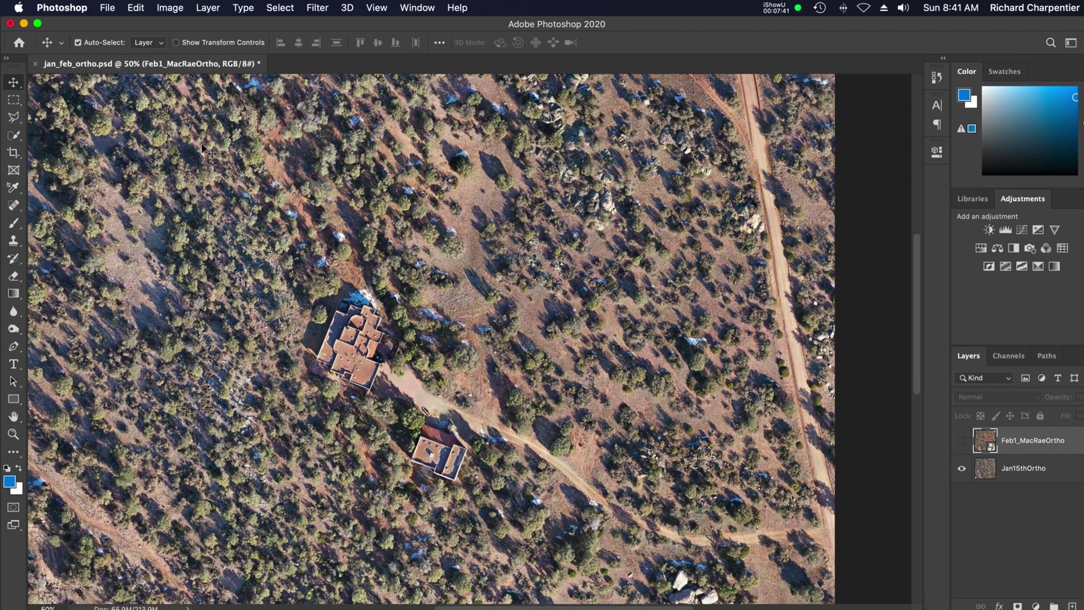
{"action": "left_click", "coordinate": [89, 6]}
{"action": "left_click", "coordinate": [123, 137]}
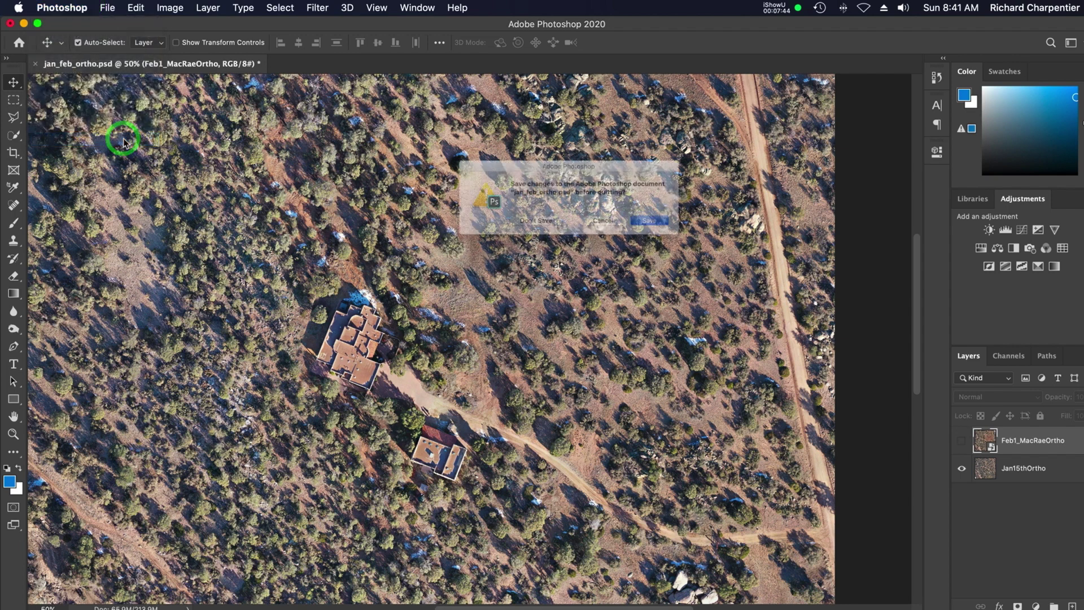
Discard changes to jan_feb_ortho, then scrub the Final Cut Pro timeline from the January 15 2020 title
{"action": "left_click", "coordinate": [535, 231]}
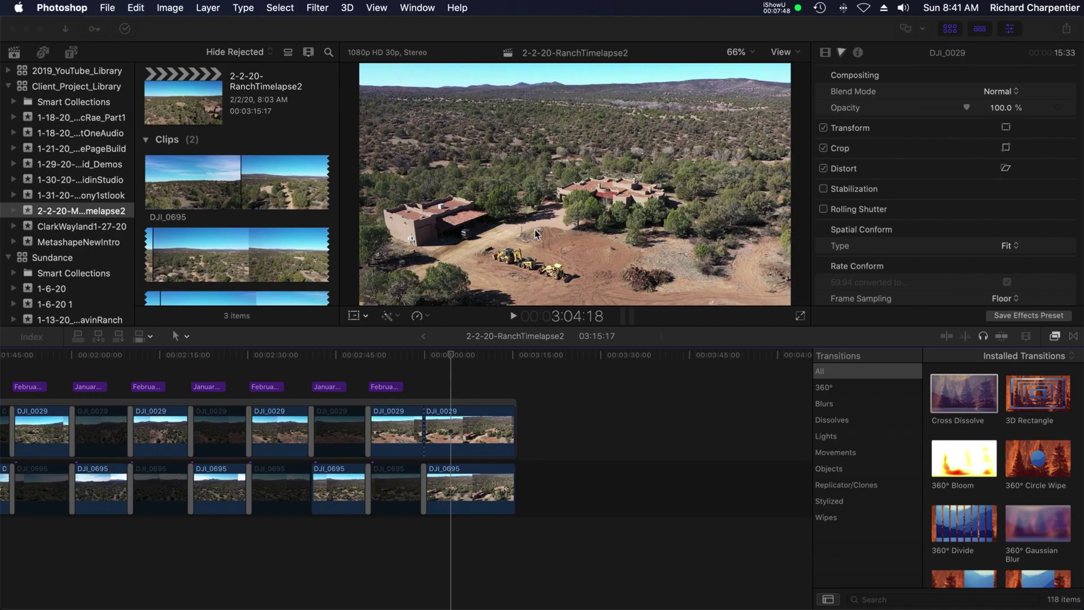
{"action": "left_click", "coordinate": [405, 361]}
{"action": "scroll", "coordinate": [406, 361], "scroll_direction": "left", "scroll_amount": 10}
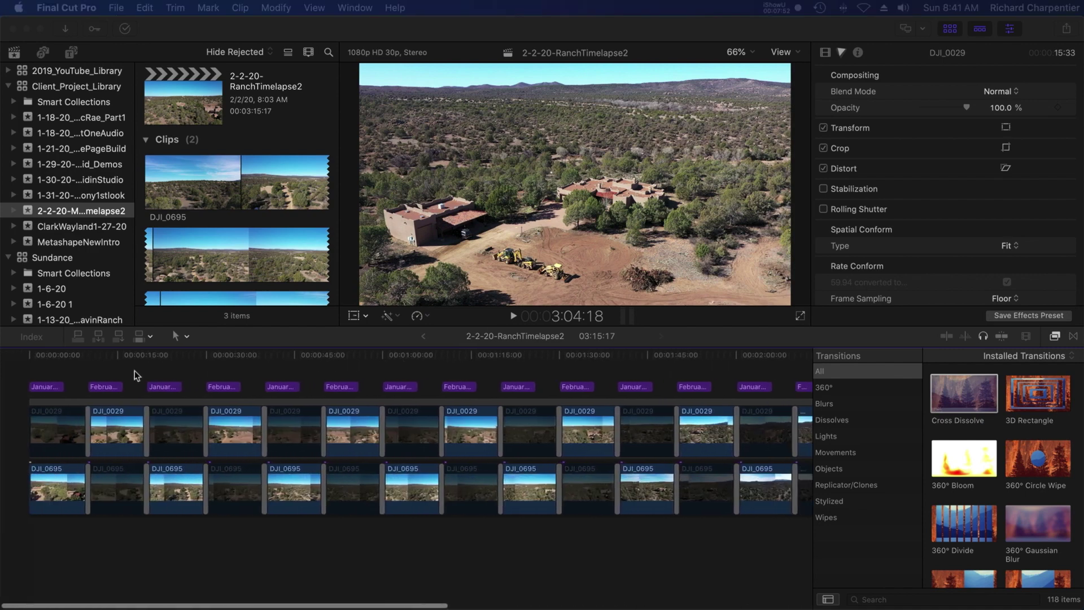
{"action": "left_click_drag", "start_coordinate": [94, 367], "coordinate": [461, 390]}
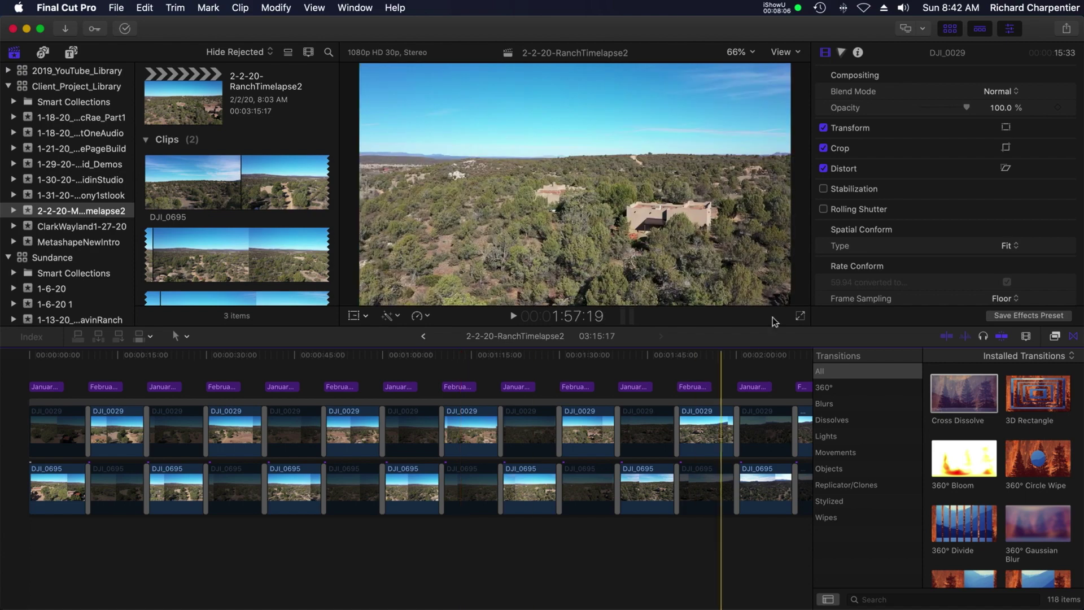
{"action": "left_click_drag", "start_coordinate": [525, 373], "coordinate": [554, 378]}
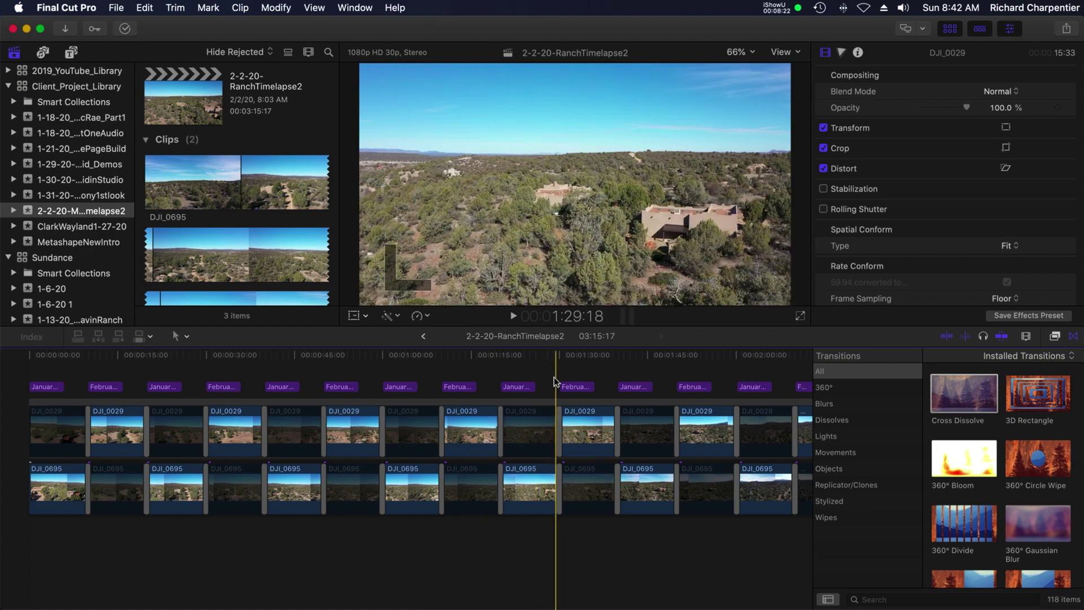